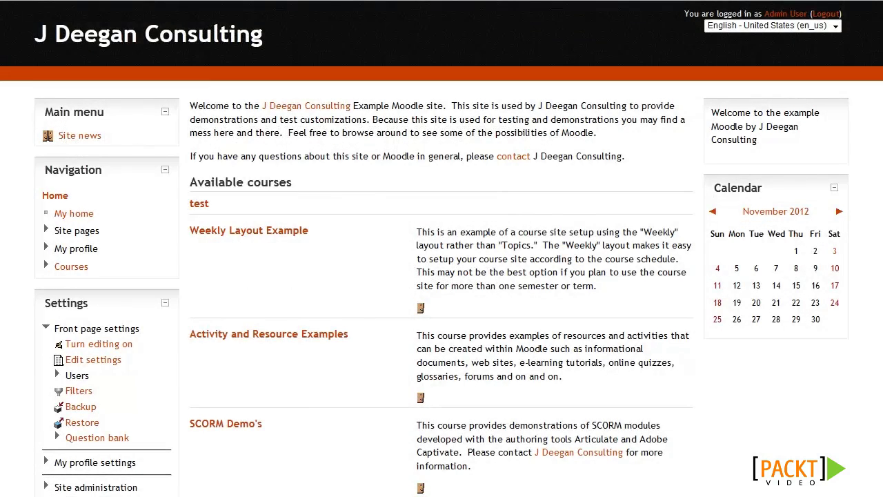
- Enable completion tracking site-wide under Site administration's Advanced features and save
scroll(442, 249, down, 5)
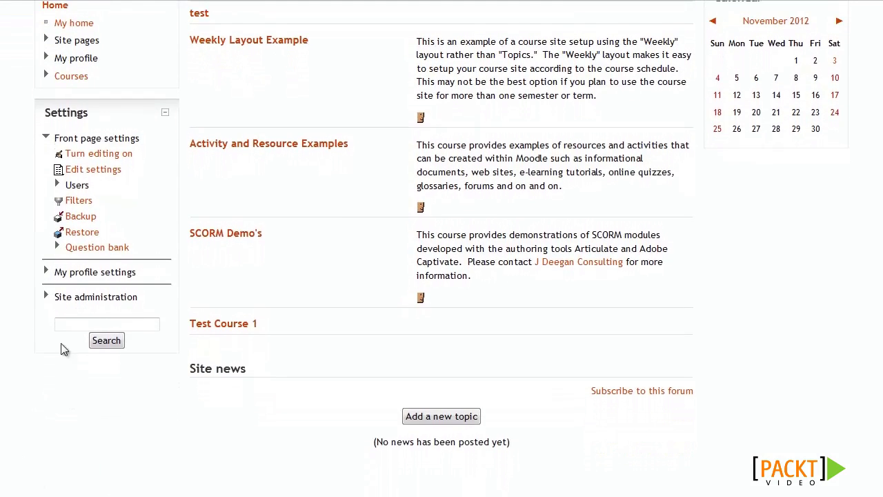
click(48, 297)
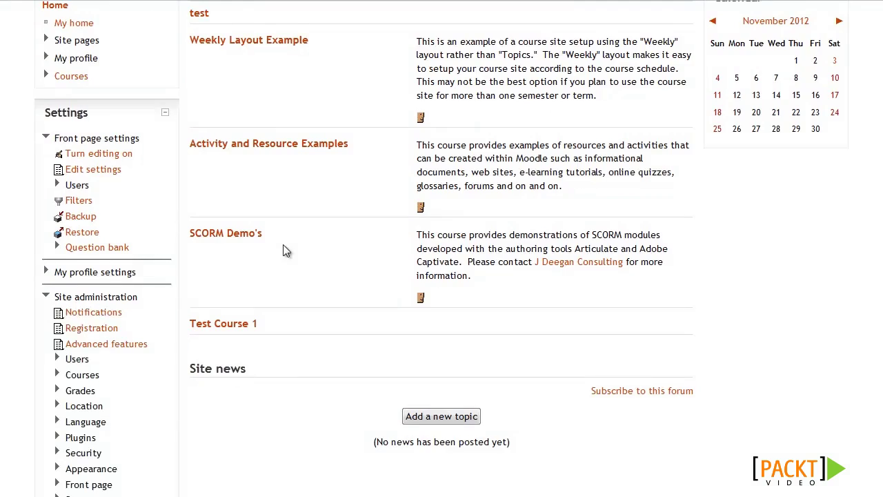
scroll(283, 248, down, 4)
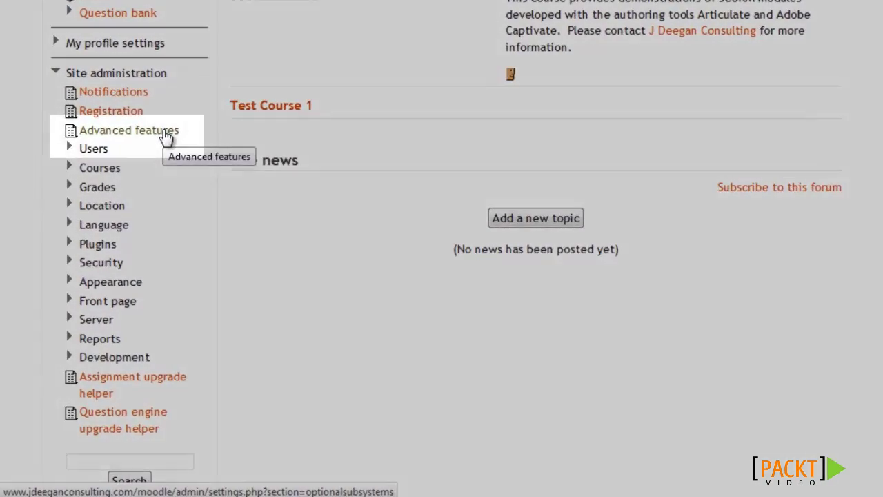
click(139, 181)
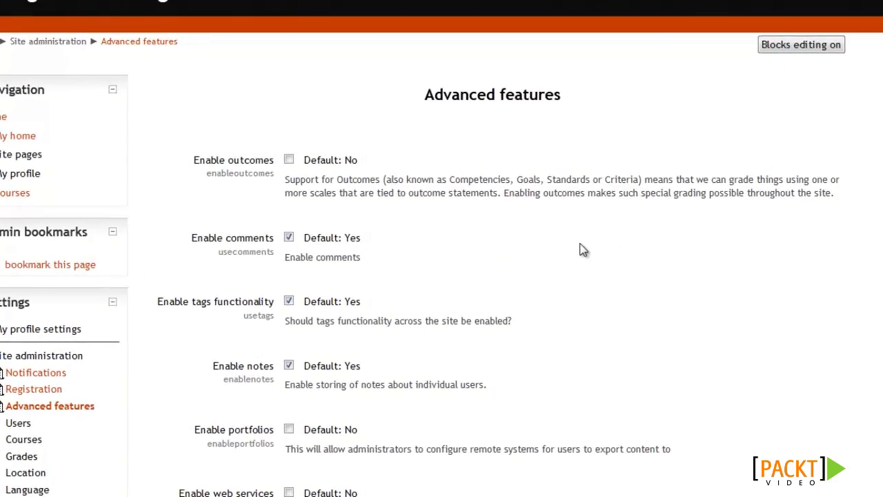
scroll(579, 251, down, 10)
scroll(568, 261, down, 4)
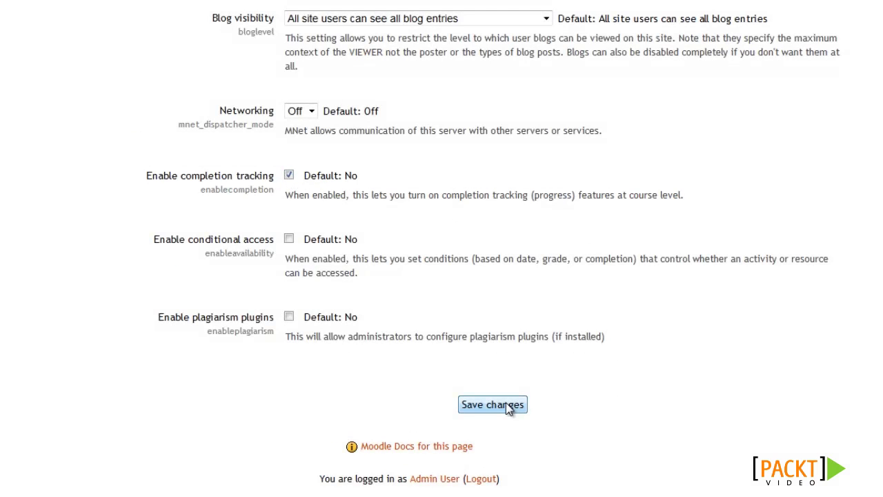
click(508, 406)
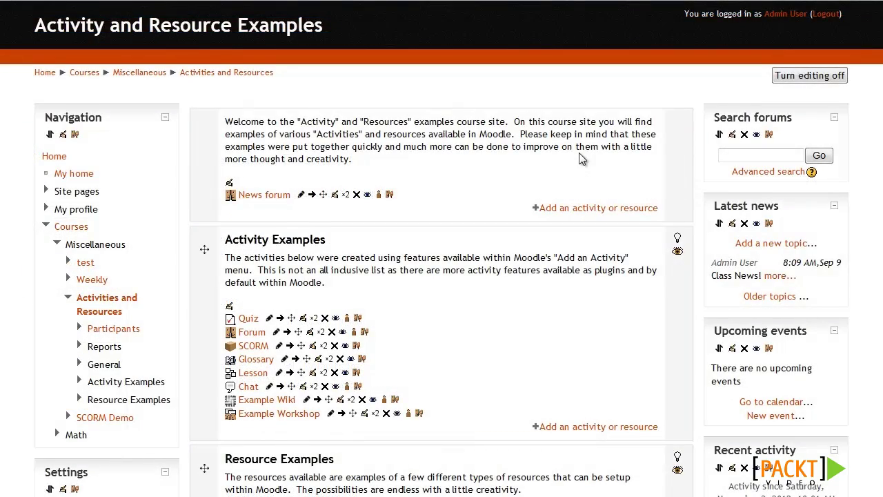
- Set the course's Completion tracking to 'Enabled, control via completion and activity settings' and save
scroll(579, 156, down, 8)
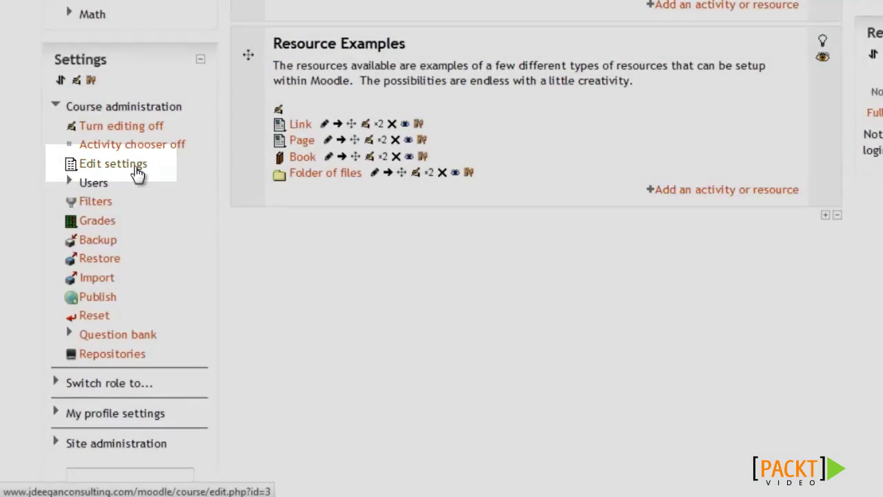
click(138, 172)
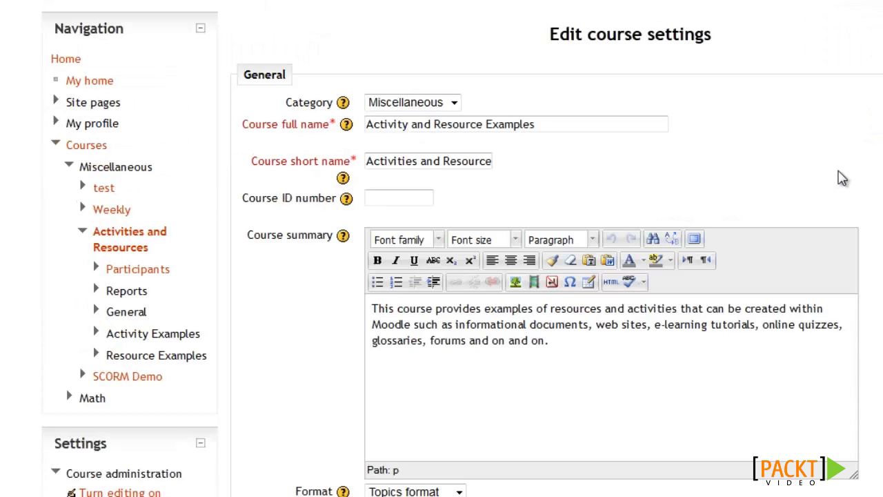
scroll(841, 178, down, 15)
scroll(841, 178, down, 5)
scroll(301, 114, up, 4)
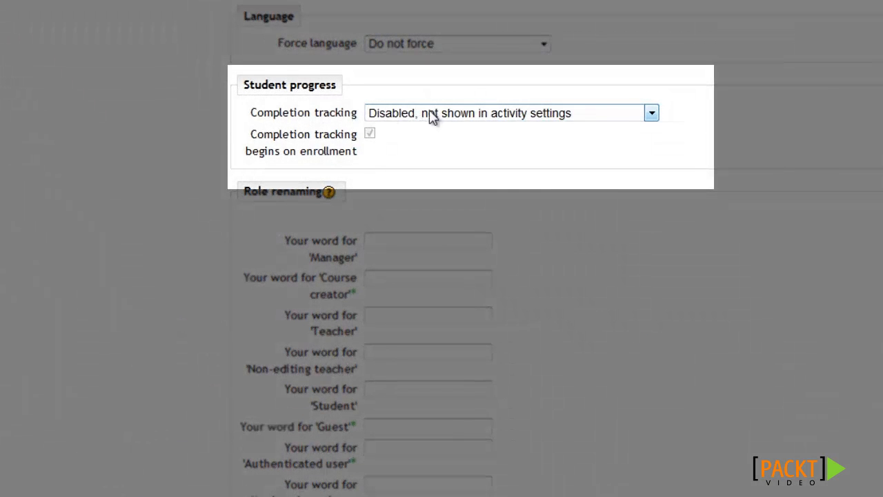
click(431, 118)
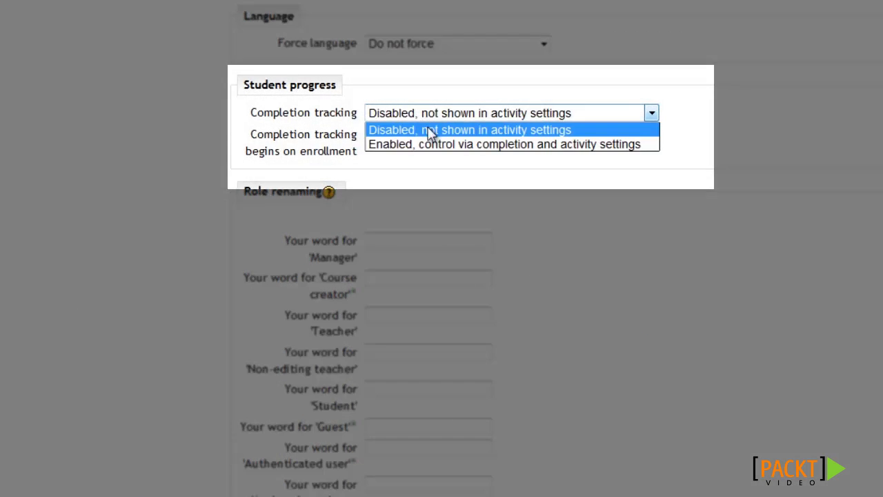
click(429, 145)
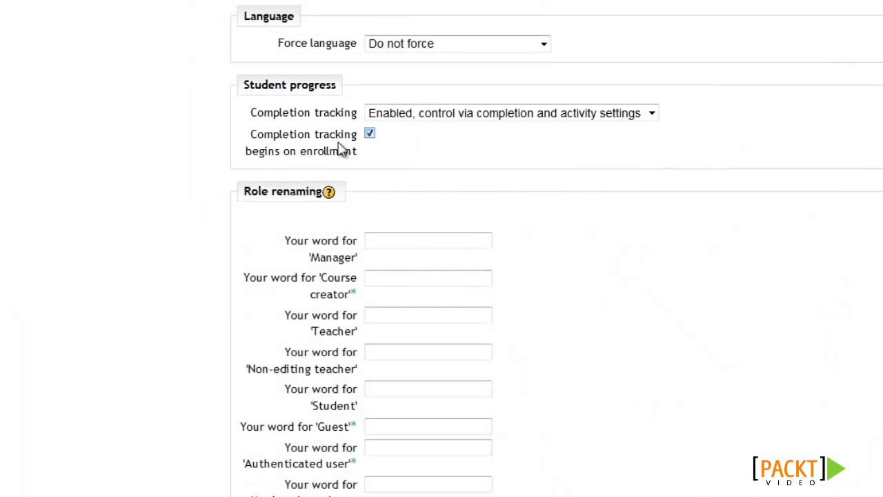
scroll(394, 152, down, 4)
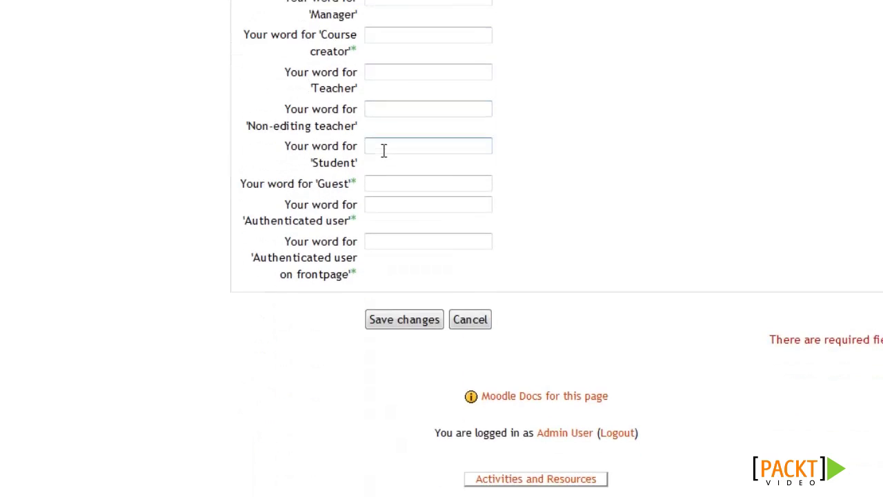
click(421, 291)
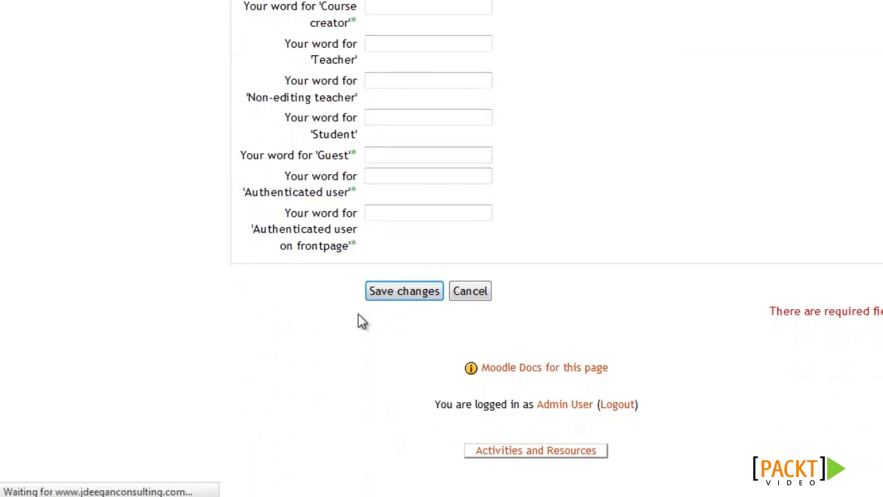
scroll(522, 306, down, 5)
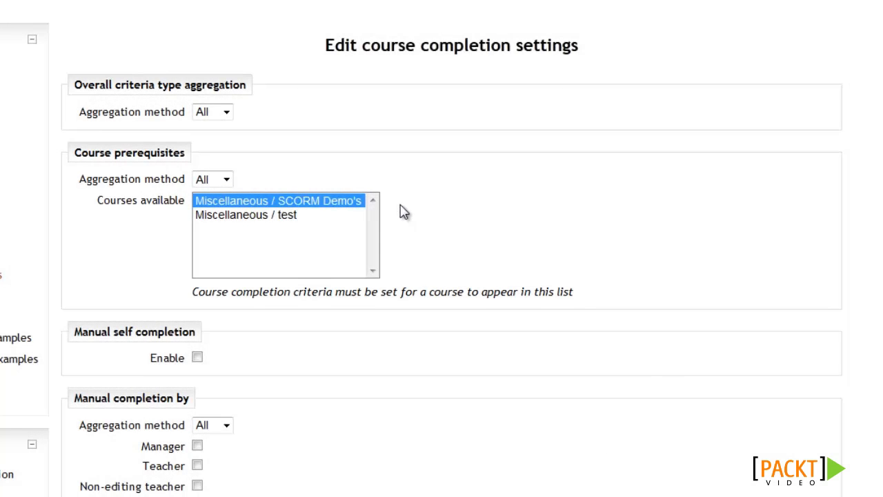
- Require SCORM Demo's and test as prerequisite courses plus the Quiz activity, then return to the course
ctrl+click(265, 216)
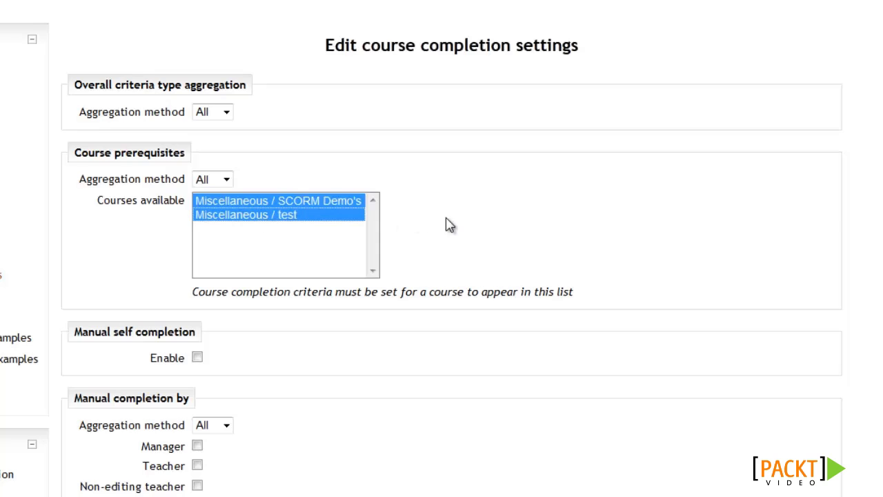
scroll(449, 225, down, 5)
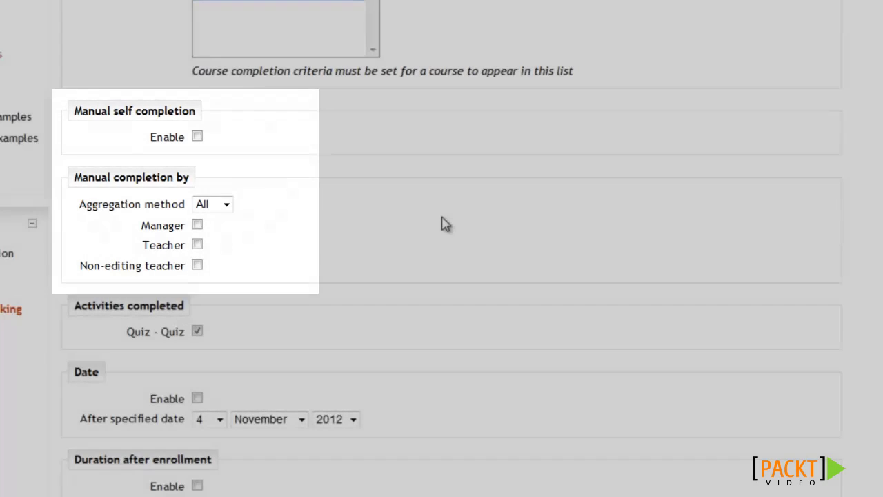
scroll(445, 224, down, 1)
scroll(445, 224, down, 3)
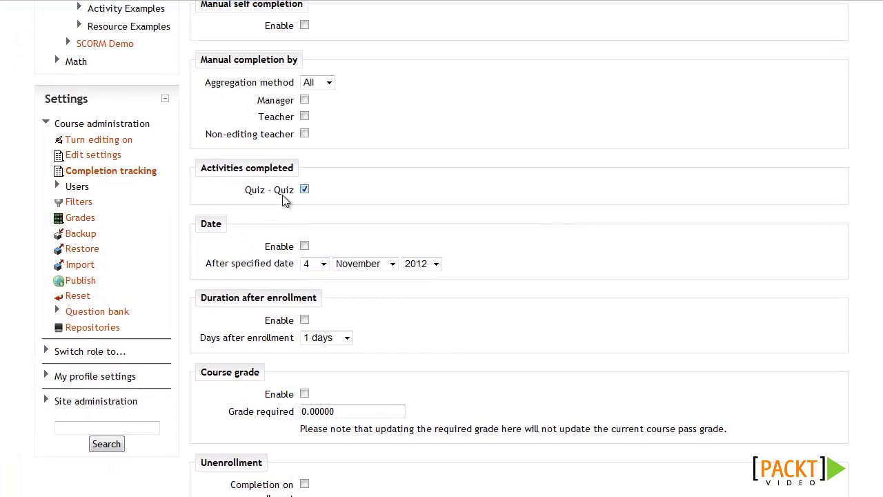
scroll(282, 203, up, 5)
click(250, 73)
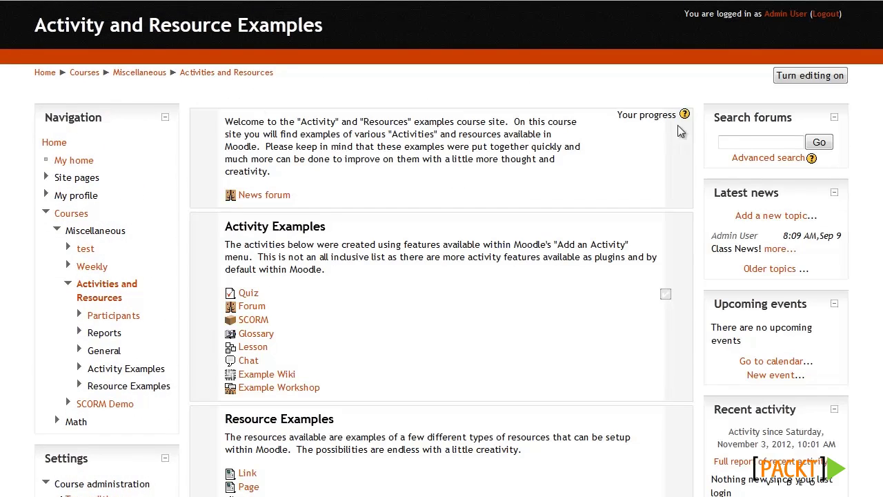
- Turn editing on and make the Lesson complete when conditions are met, requiring a grade
click(796, 76)
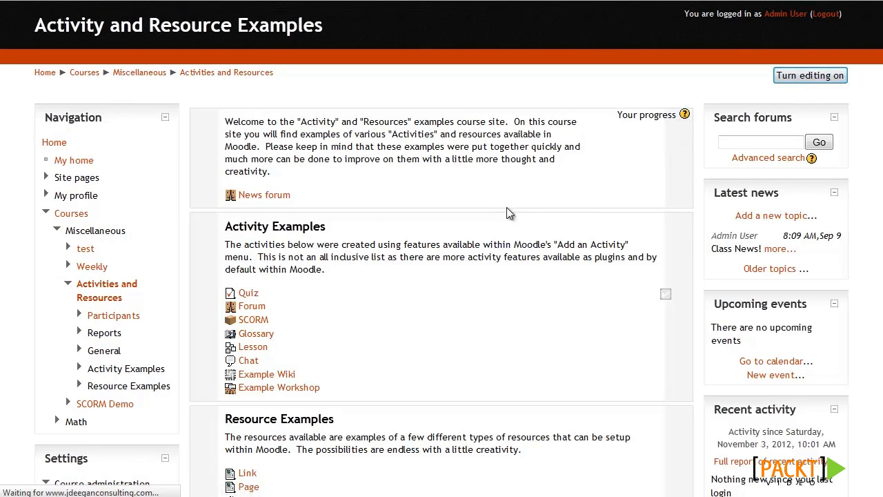
scroll(503, 243, down, 1)
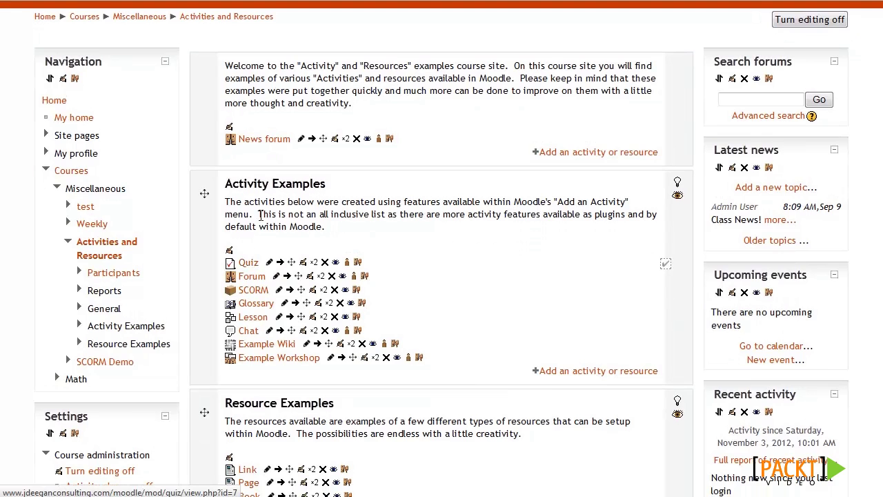
scroll(274, 201, down, 1)
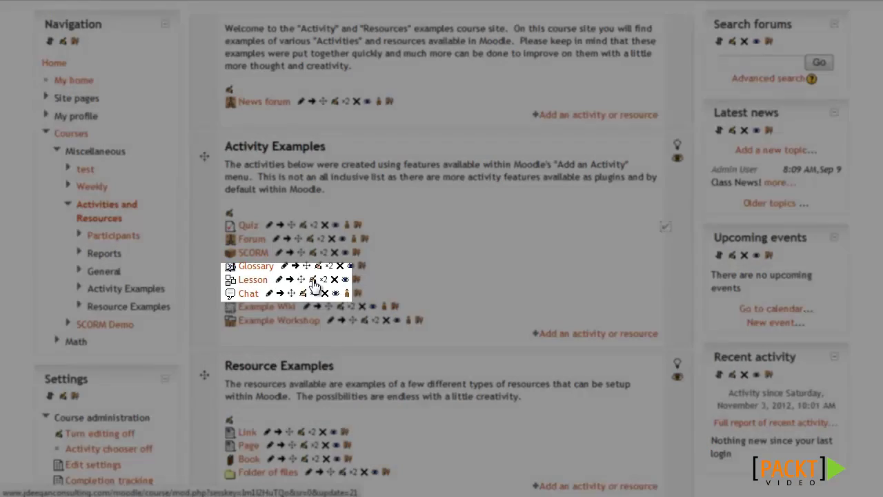
click(313, 280)
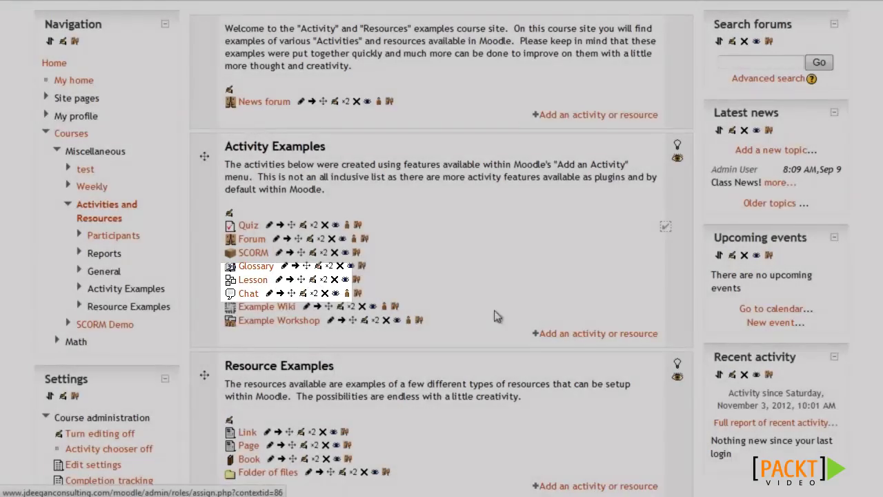
scroll(615, 293, down, 15)
scroll(615, 293, down, 1)
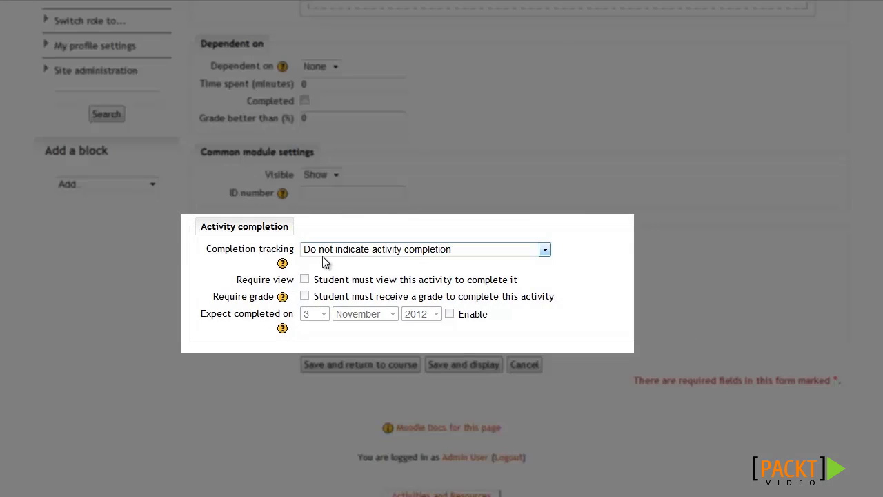
click(328, 252)
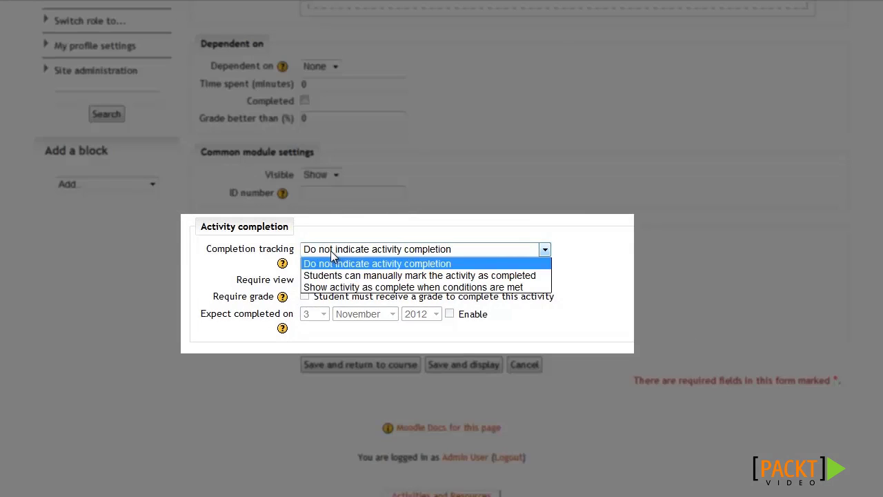
click(333, 287)
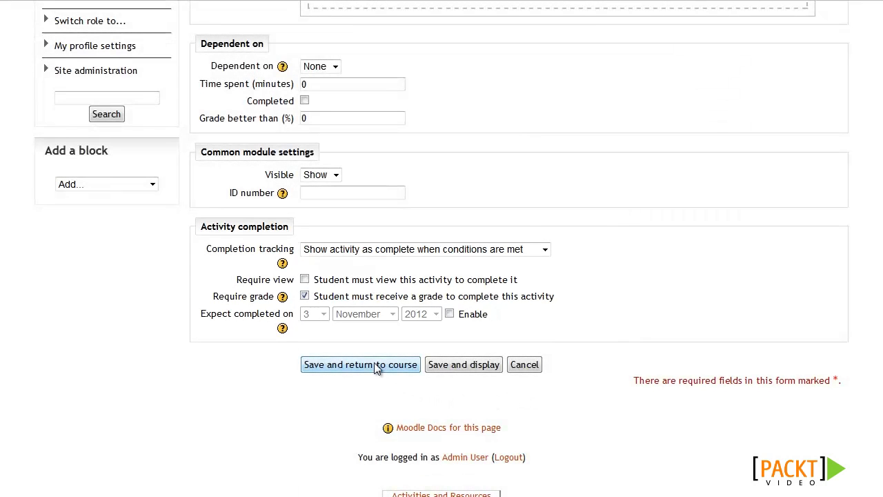
click(374, 365)
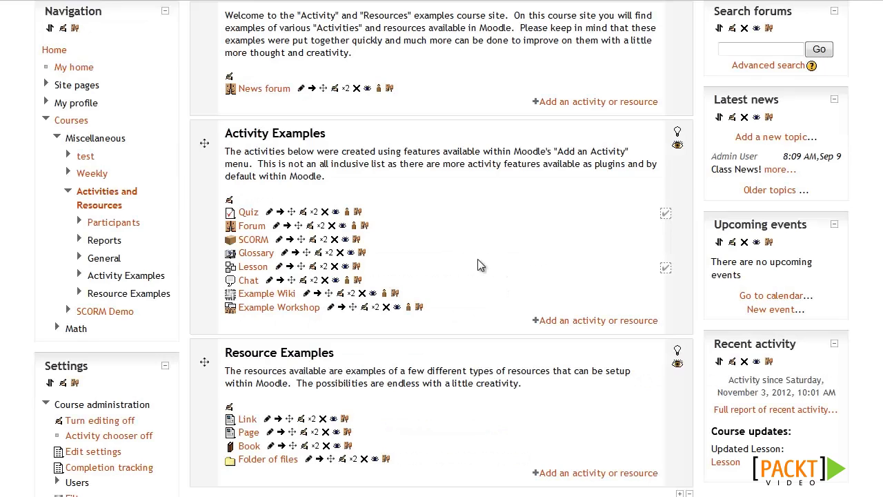
- Set the course completion Grade required to 70, with Quiz and Lesson ticked, and save
scroll(477, 259, down, 4)
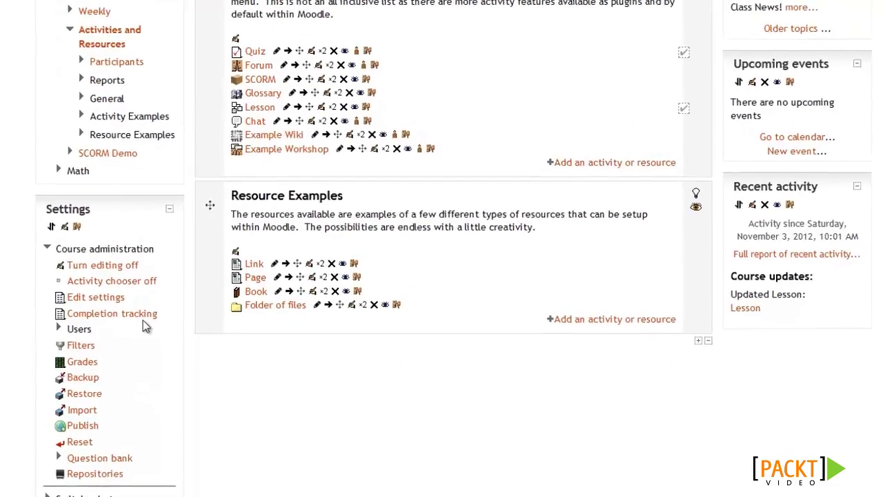
click(142, 312)
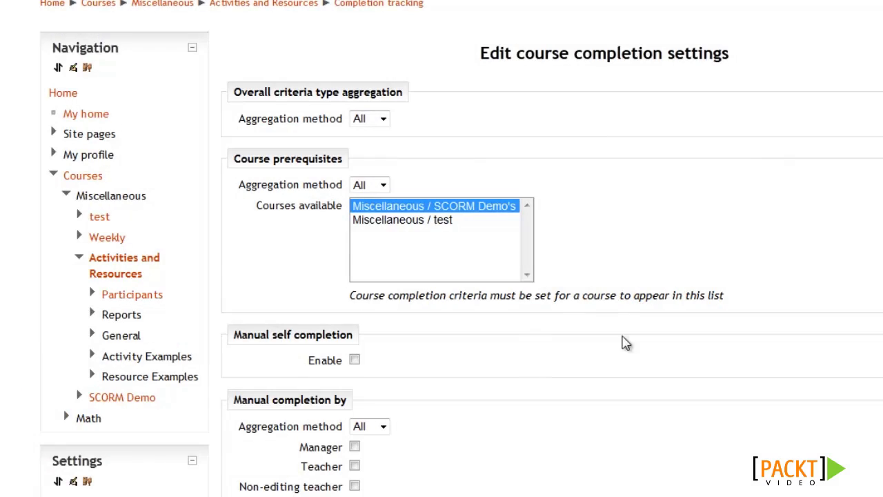
scroll(759, 235, down, 6)
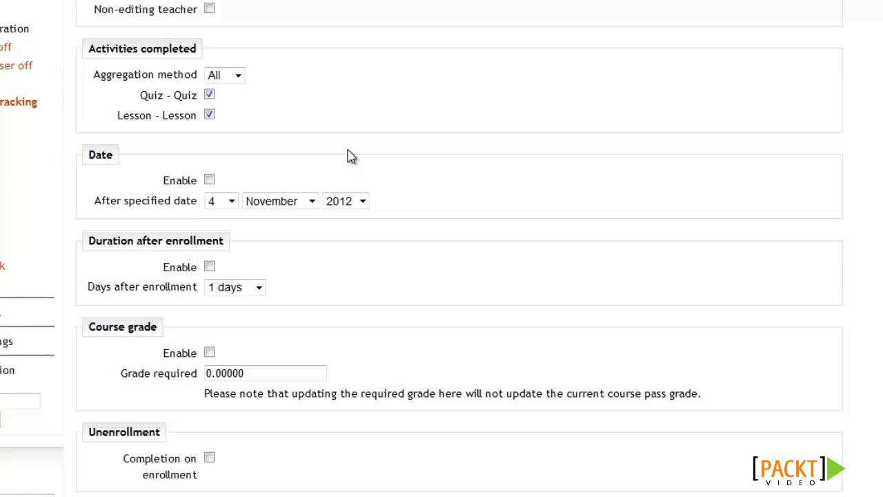
scroll(348, 156, down, 1)
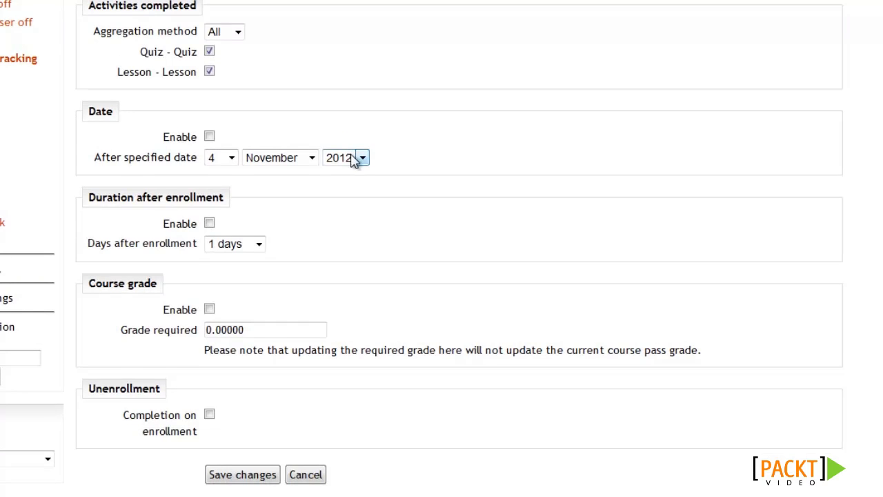
scroll(353, 158, down, 1)
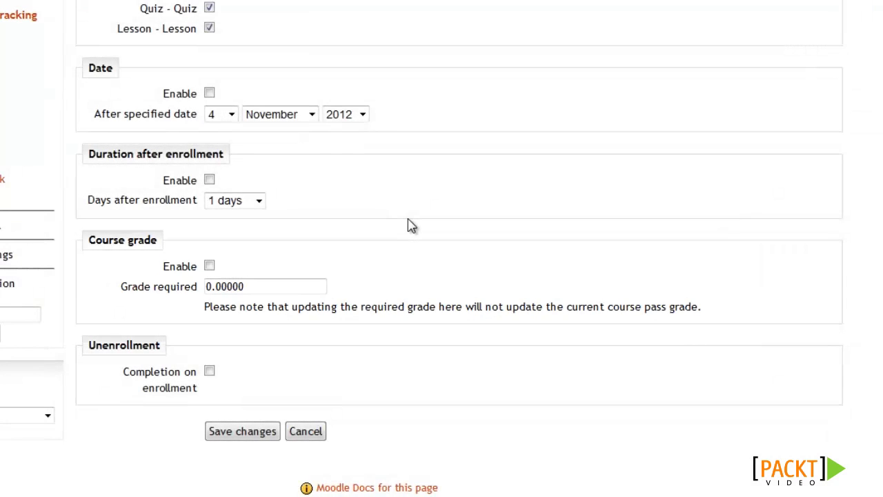
click(253, 289)
key(Home)
text(7)
scroll(388, 343, down, 3)
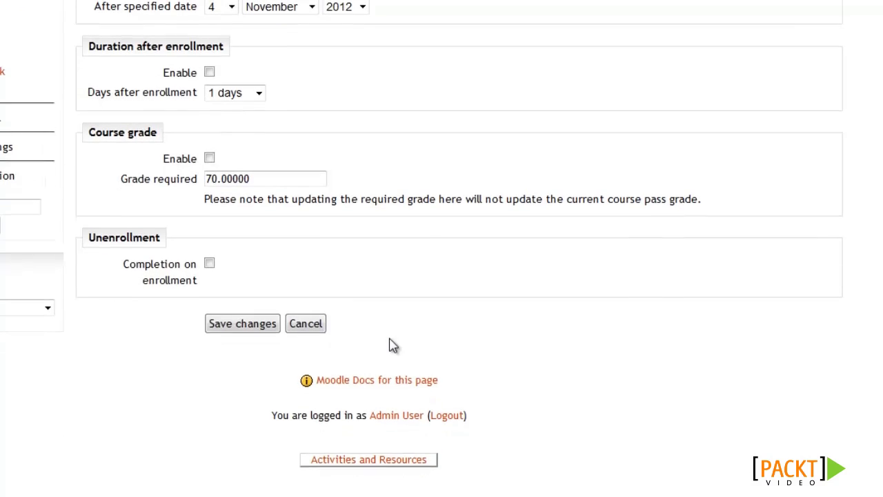
click(240, 330)
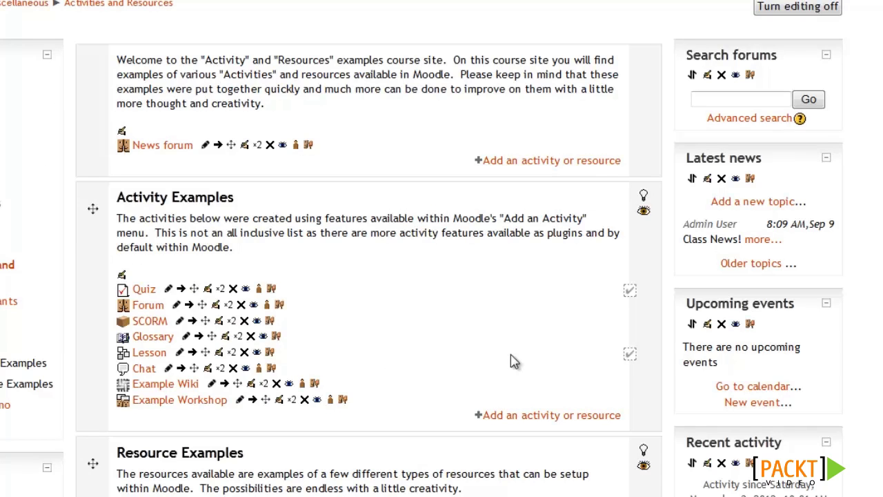
- Add a Course completion status block to the course
scroll(493, 350, down, 5)
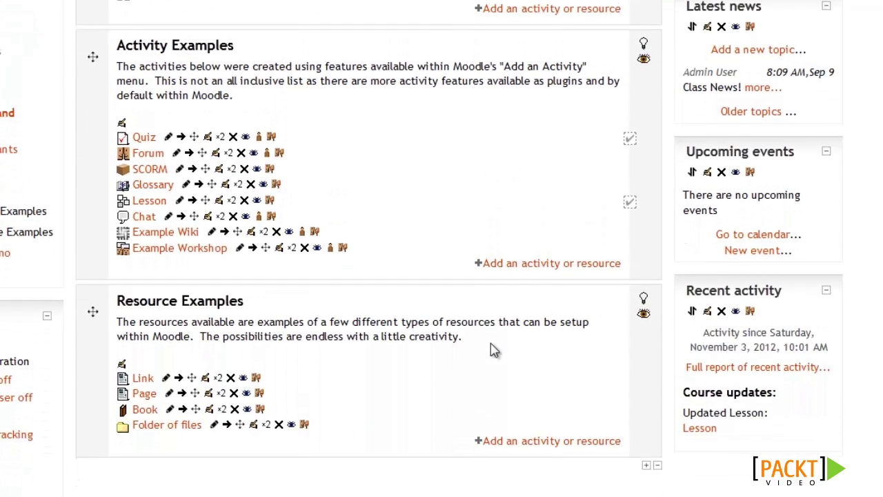
scroll(494, 350, down, 1)
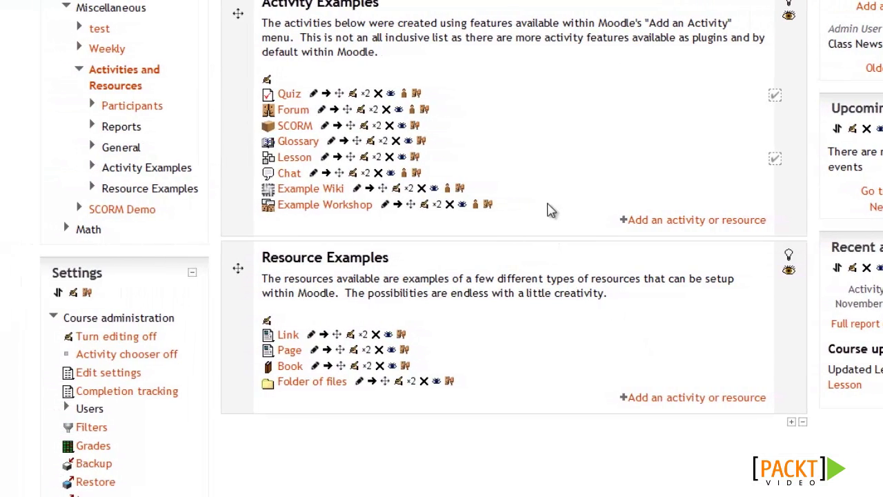
scroll(623, 352, down, 10)
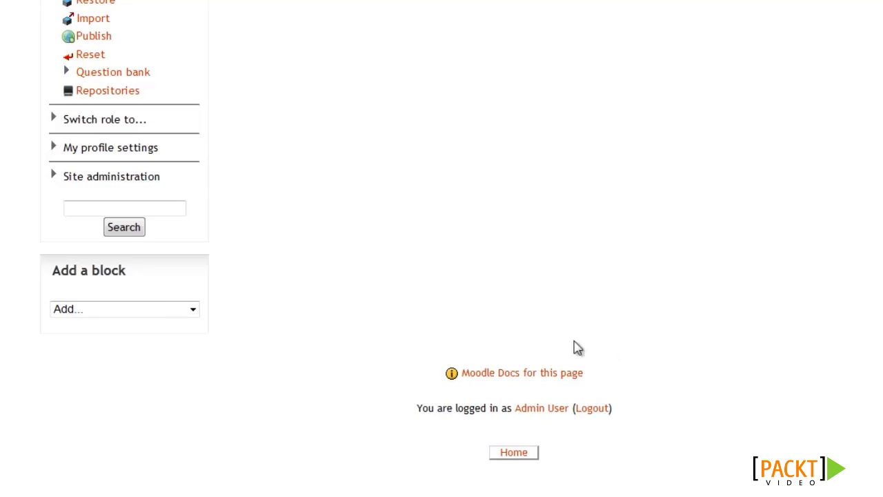
click(142, 311)
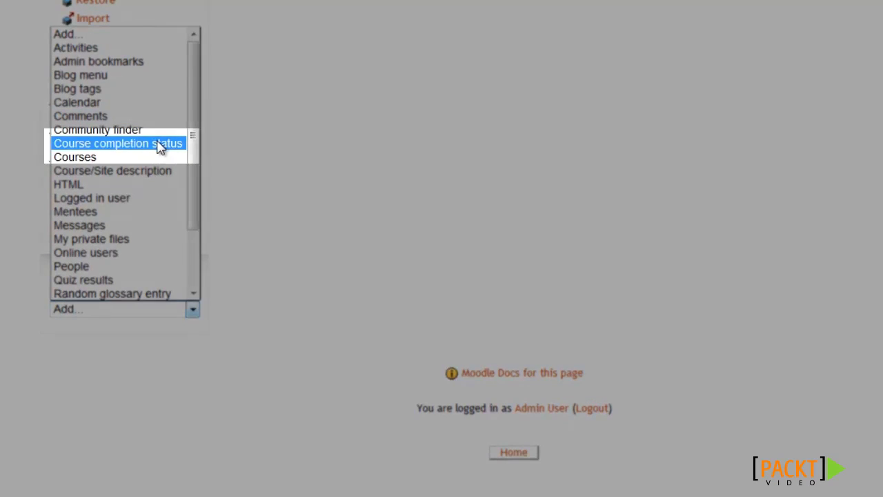
click(157, 145)
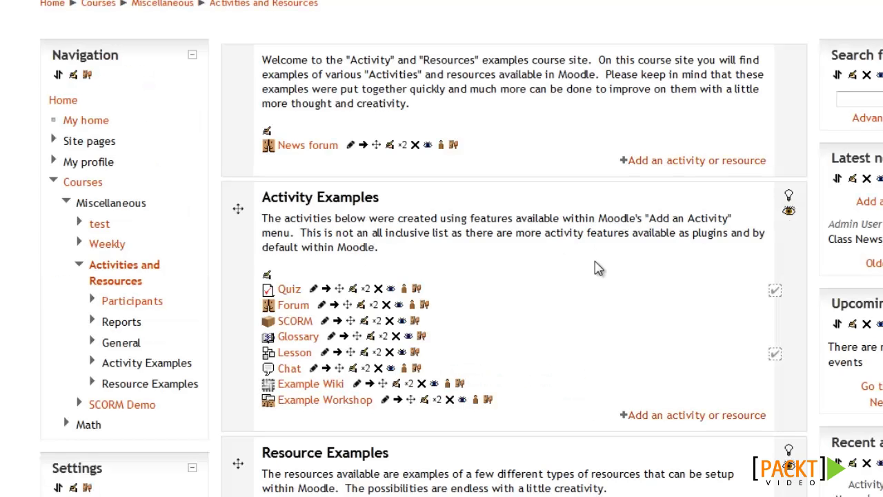
- Open the course completion report from the new block
scroll(597, 269, down, 10)
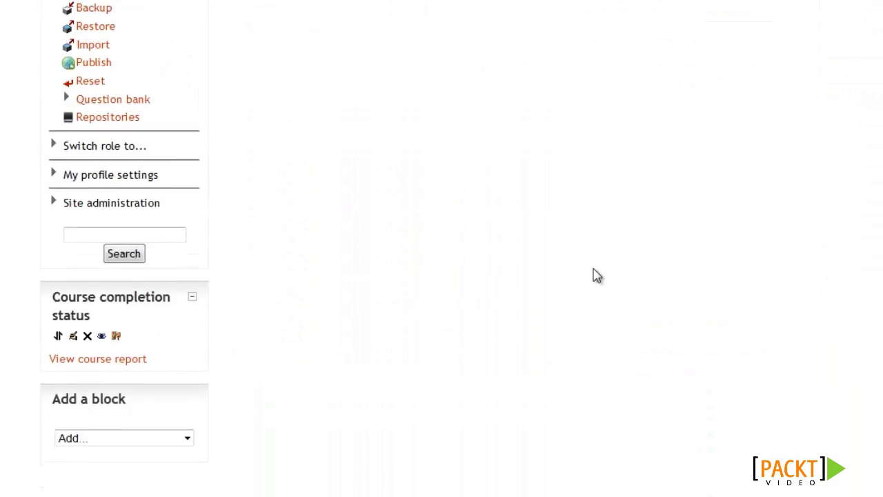
scroll(597, 276, down, 4)
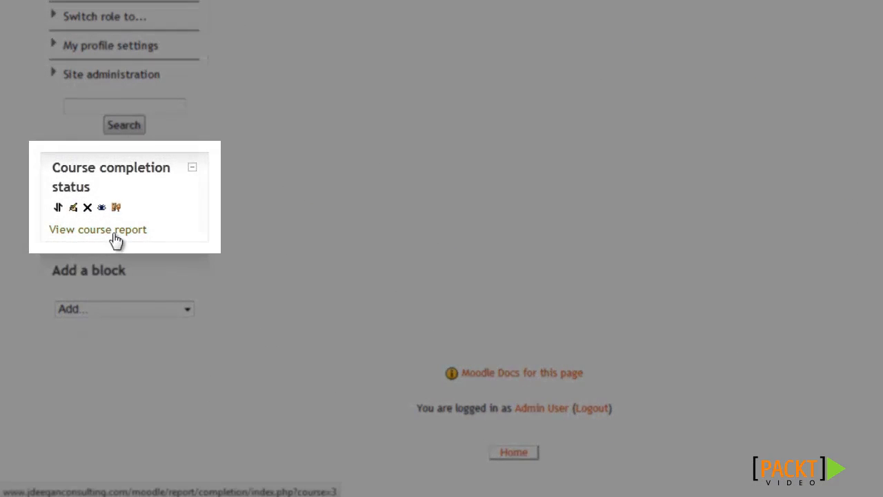
click(114, 239)
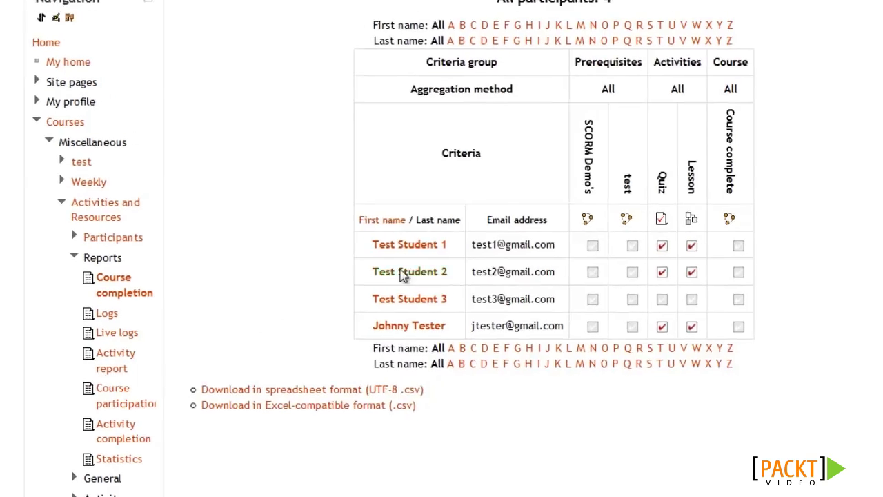